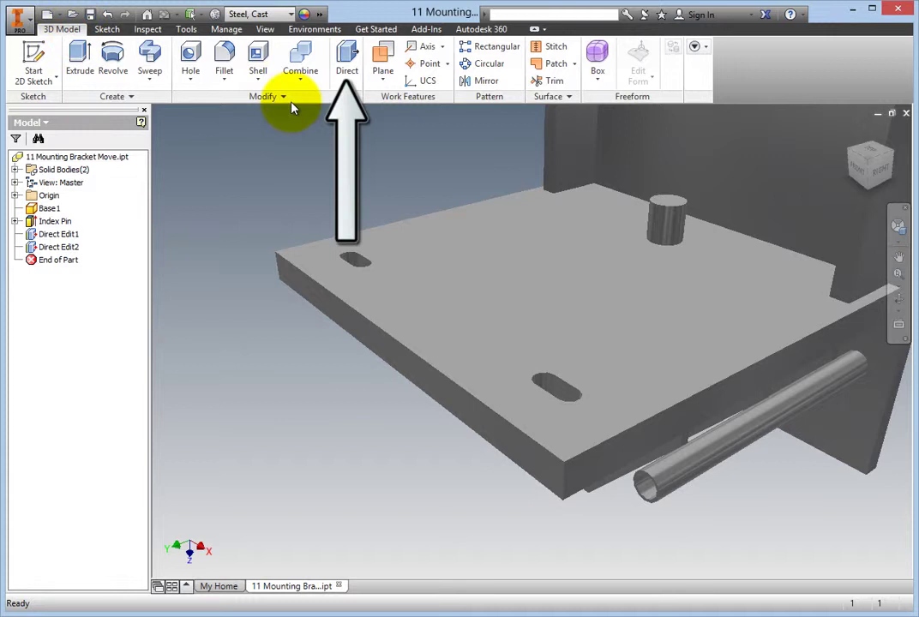
- Start a Direct Edit Move with the selection filter set to Faces
click(346, 72)
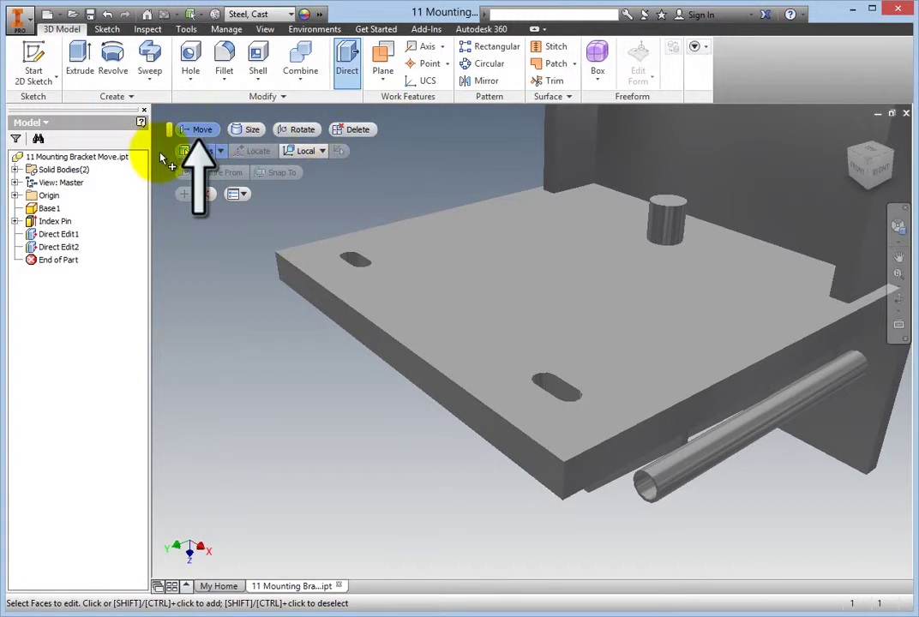
click(198, 130)
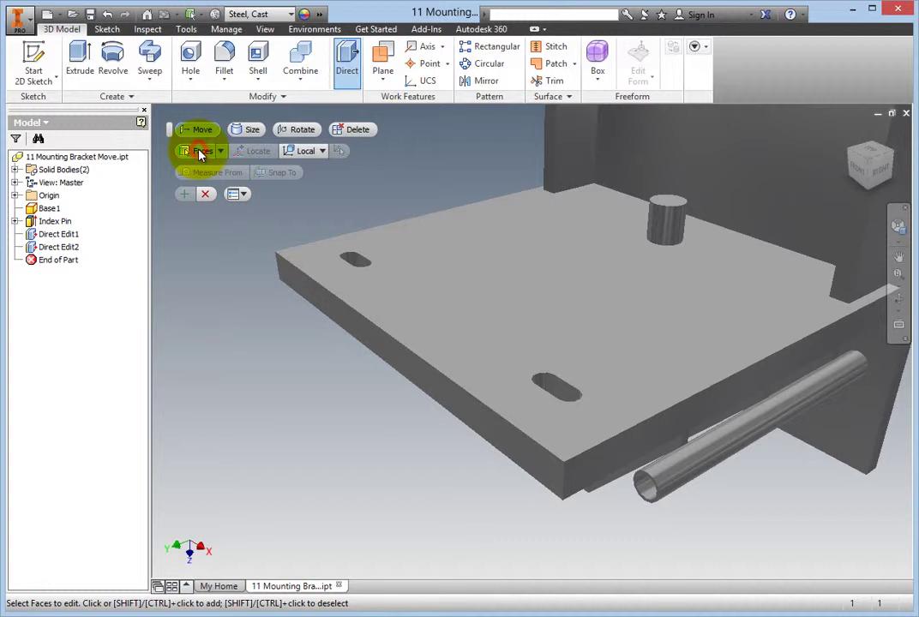
click(201, 152)
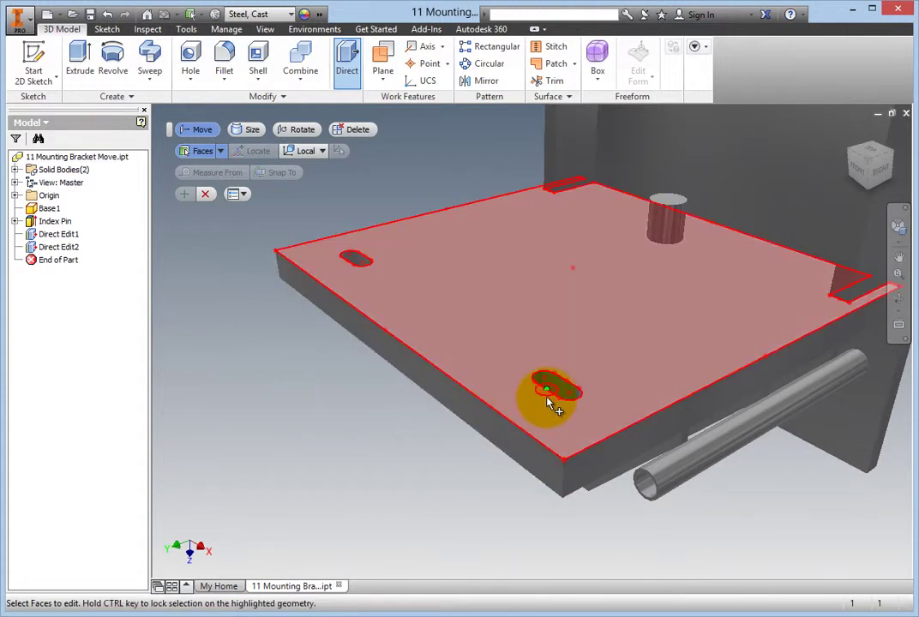
- Move the near slot 187 mm along the plate, then add the second slot to the move
mouse_move(548, 403)
shift+middle_down()
mouse_move(500, 393)
mouse_move(417, 410)
mouse_move(416, 395)
mouse_move(295, 345)
shift+middle_up()
scroll(487, 393, down, 5)
click(411, 392)
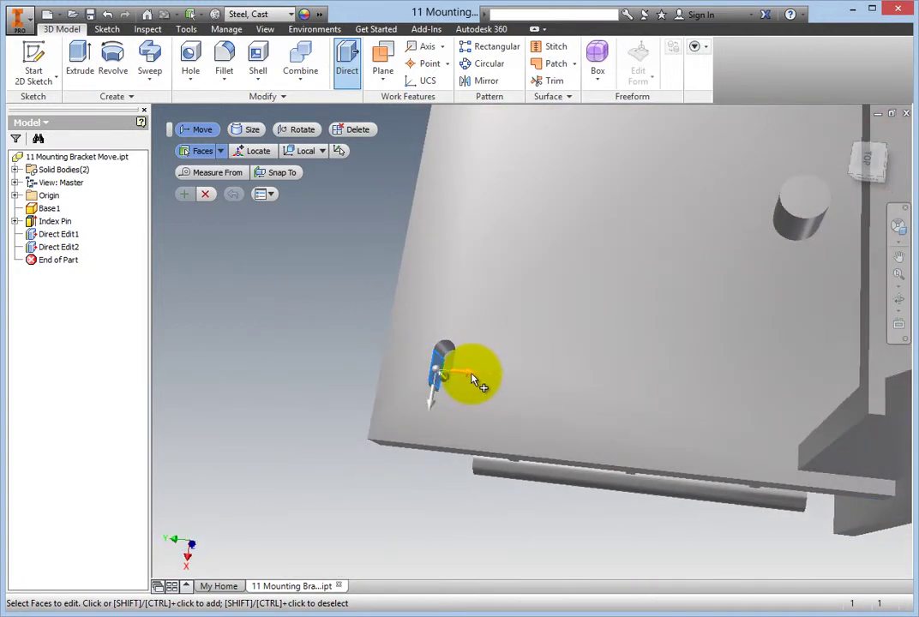
drag(478, 379, 647, 396)
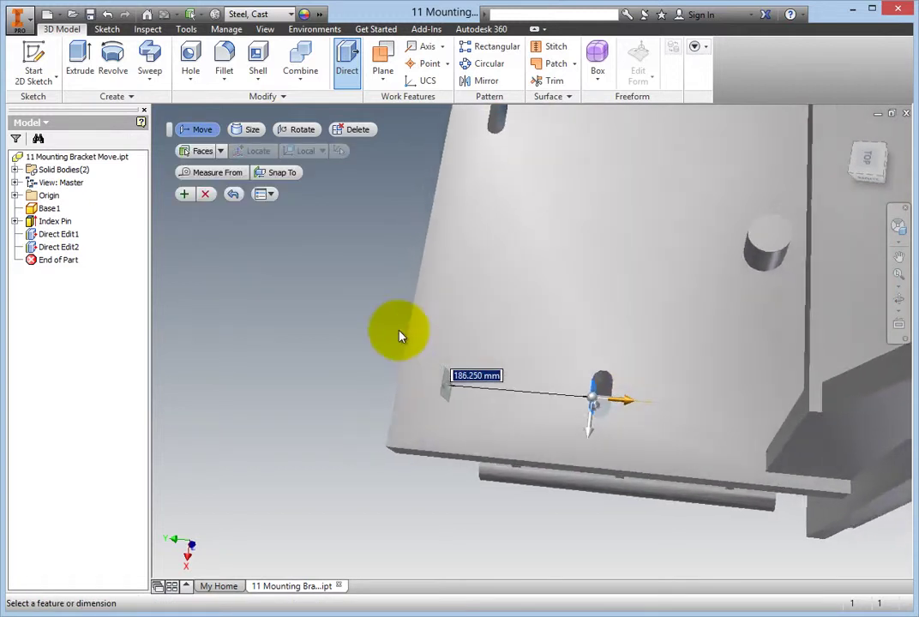
text(187)
key(Return)
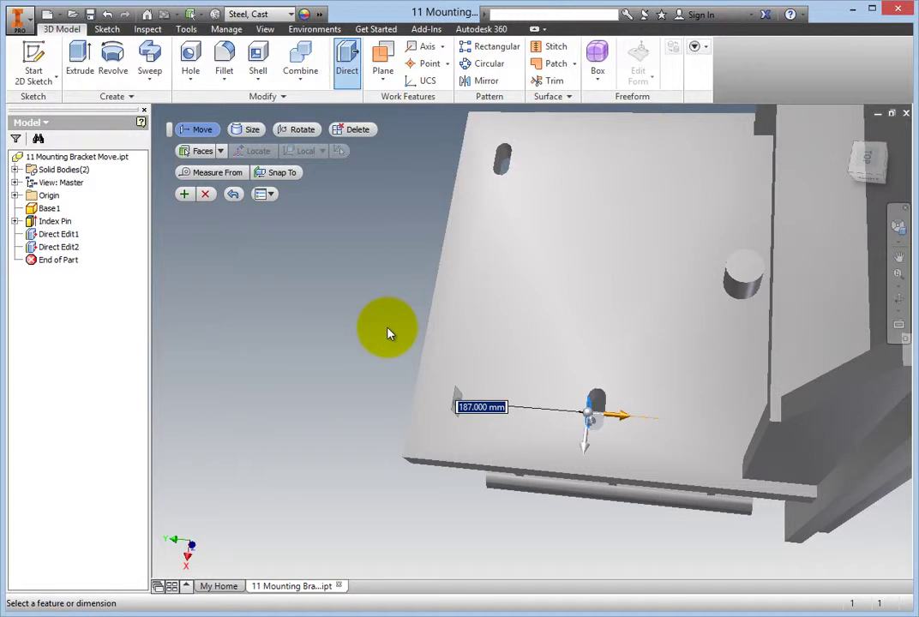
key(F6)
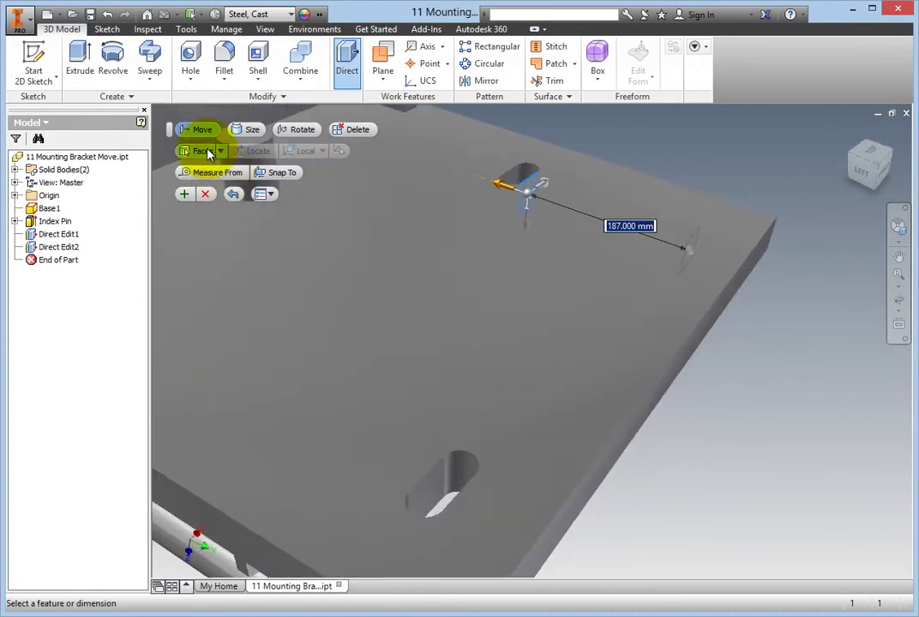
click(451, 386)
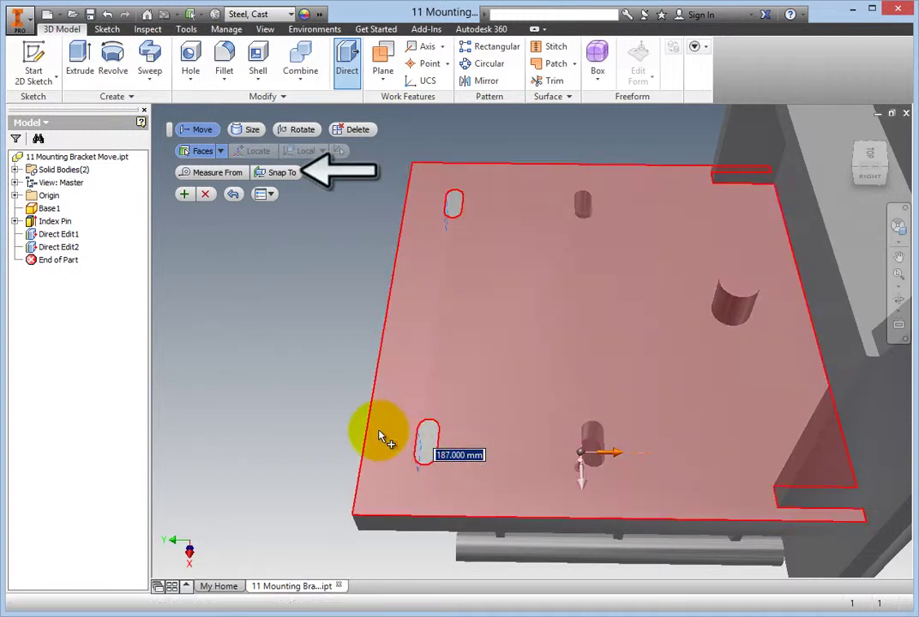
- Snap the slot move to the back wall's vertical face, reading 392.5 mm
click(290, 174)
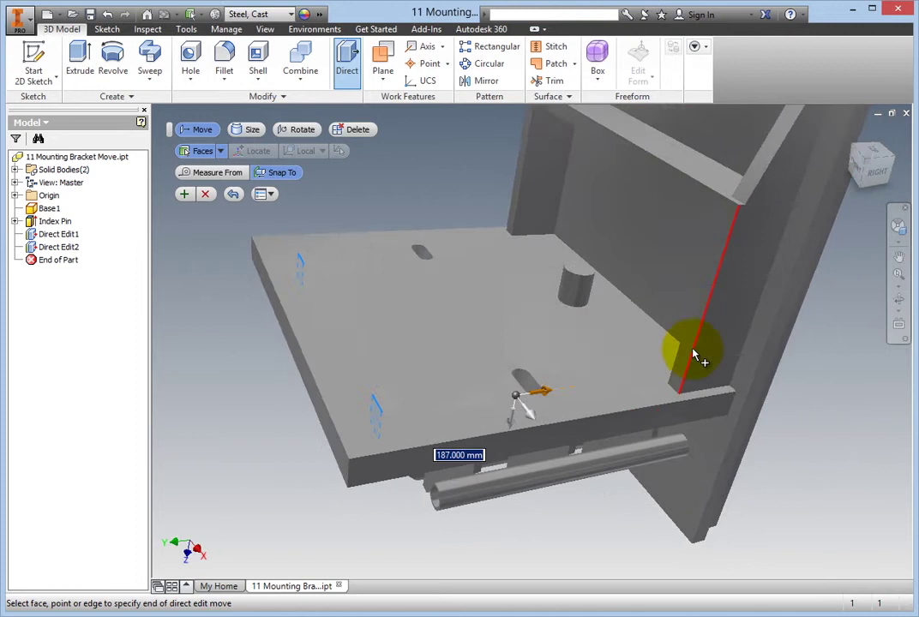
click(735, 360)
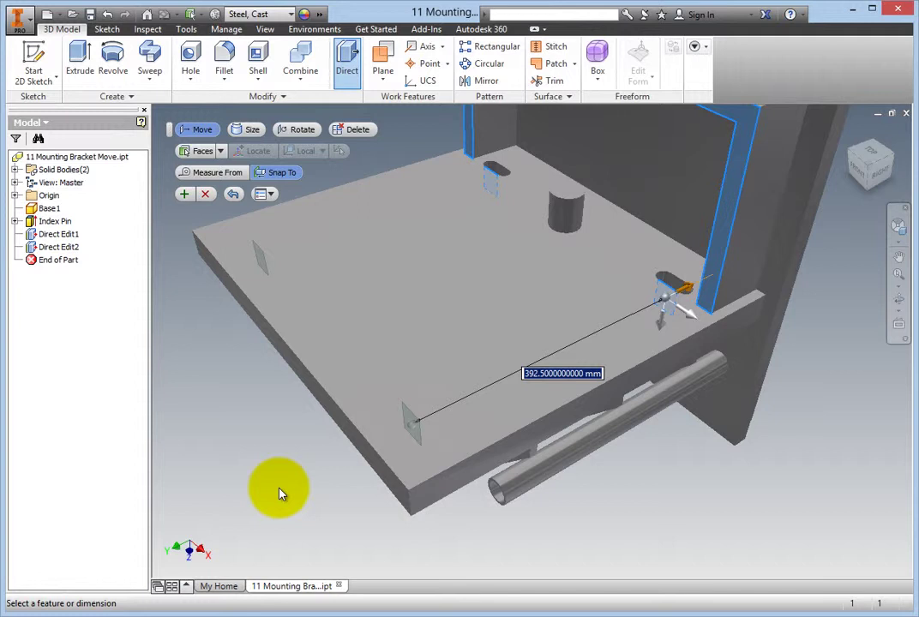
- Measure the slot move from the plate's front edge and apply 60 mm
click(232, 175)
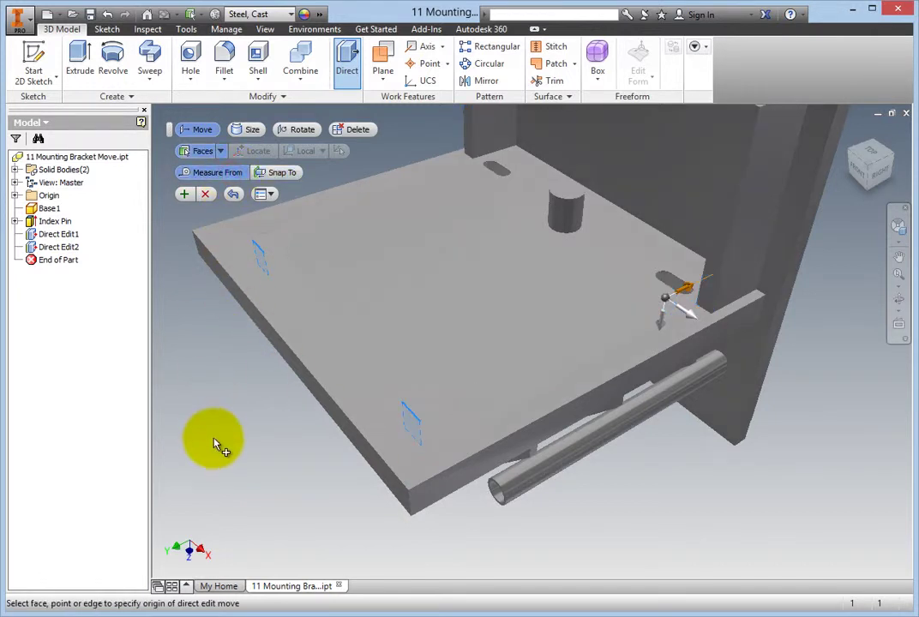
click(363, 446)
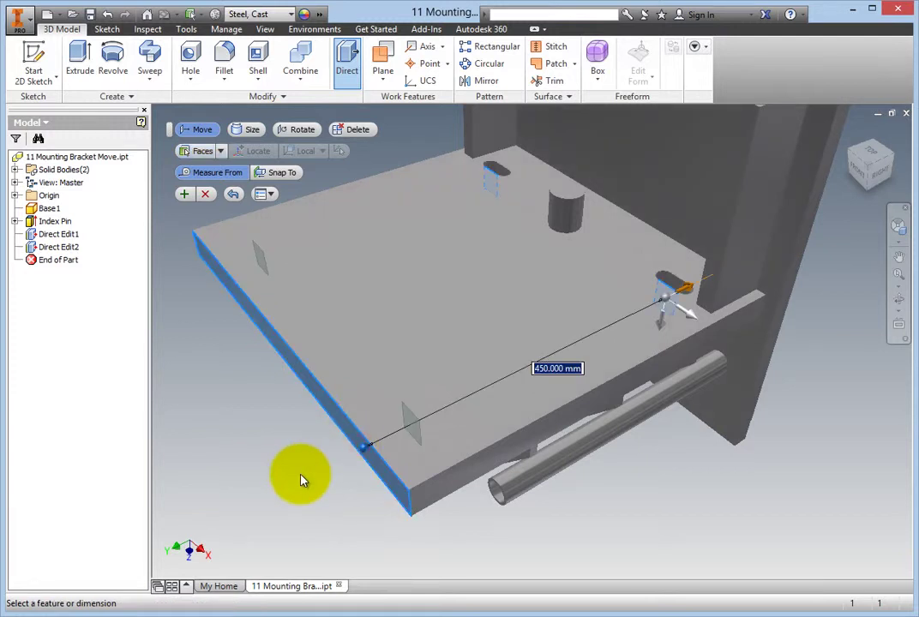
text(60)
key(Return)
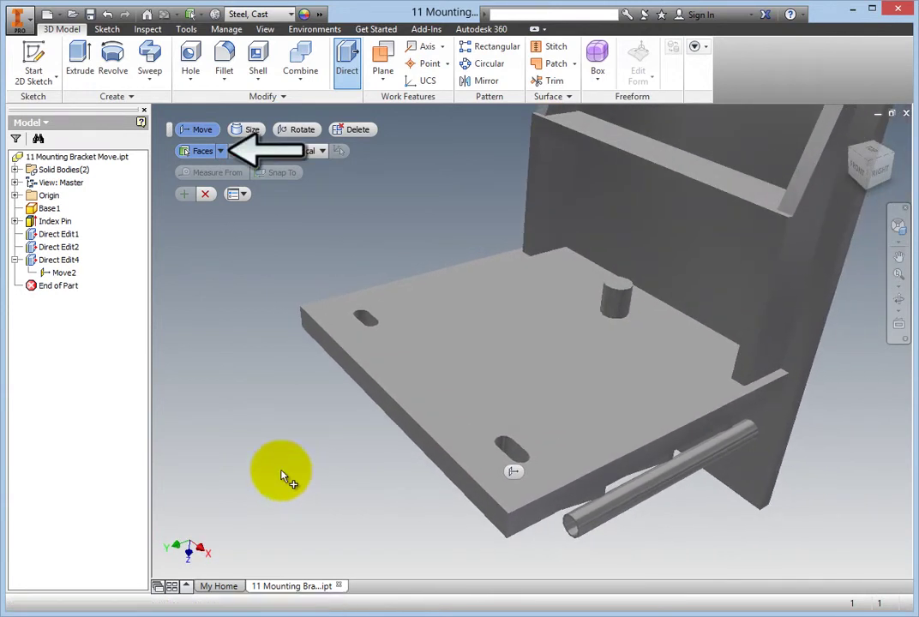
- Switch the Move filter to Solids and pick the Pin body under Solid Bodies
click(221, 151)
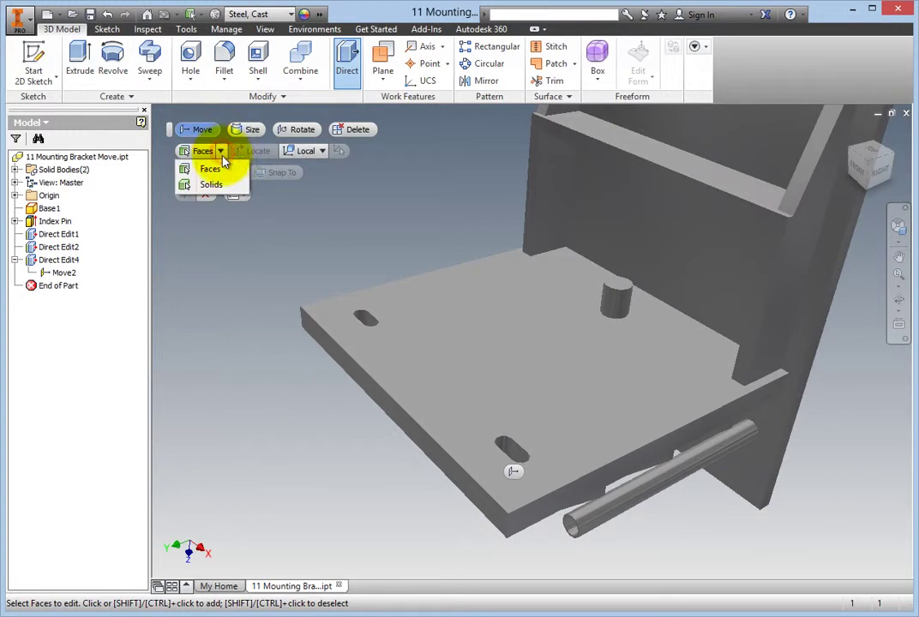
click(211, 186)
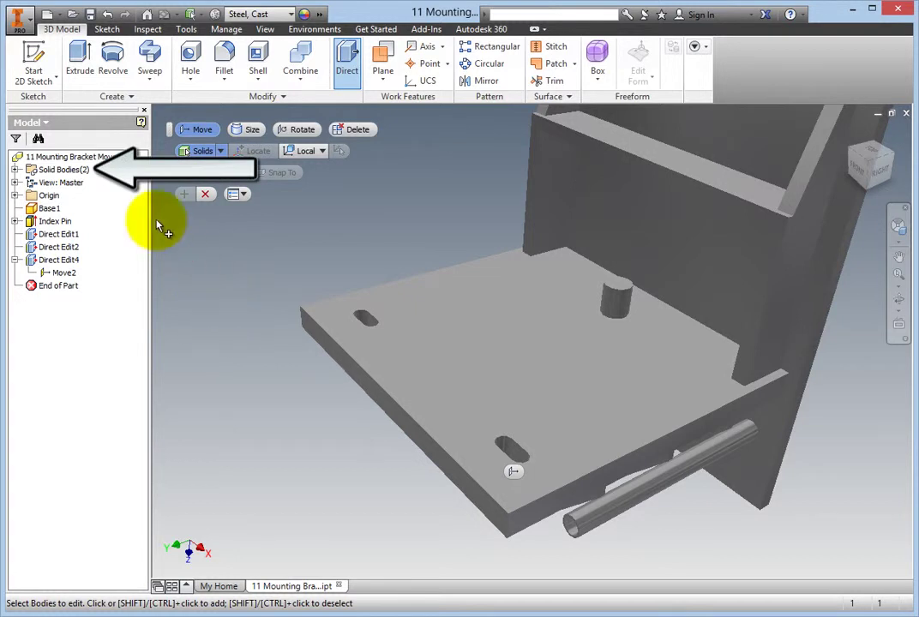
click(14, 169)
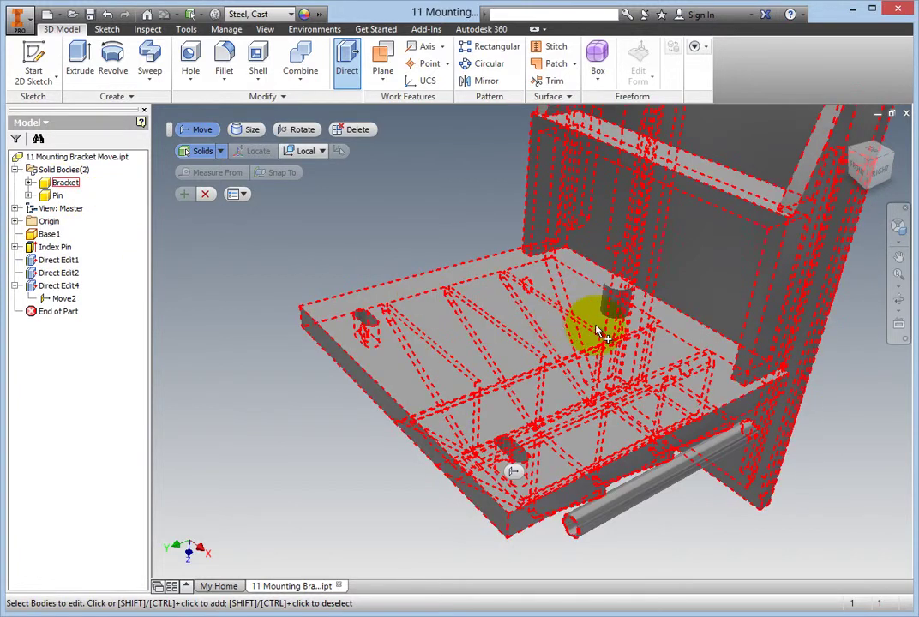
click(616, 300)
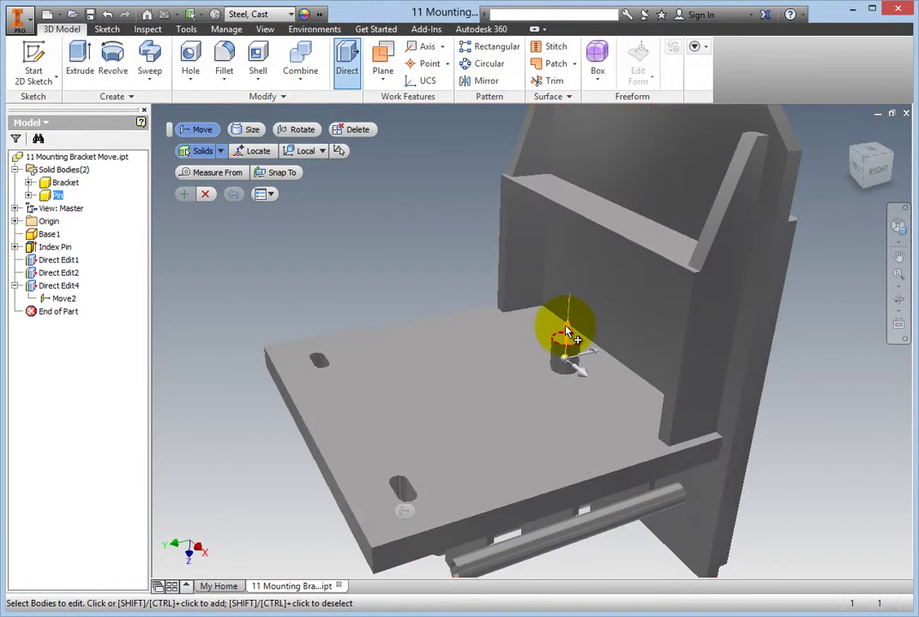
- Drag the Pin up and out beside the bracket to about 394 mm, orbiting between moves
mouse_move(557, 319)
mouse_down()
mouse_move(575, 143)
mouse_move(585, 122)
mouse_move(591, 128)
mouse_up()
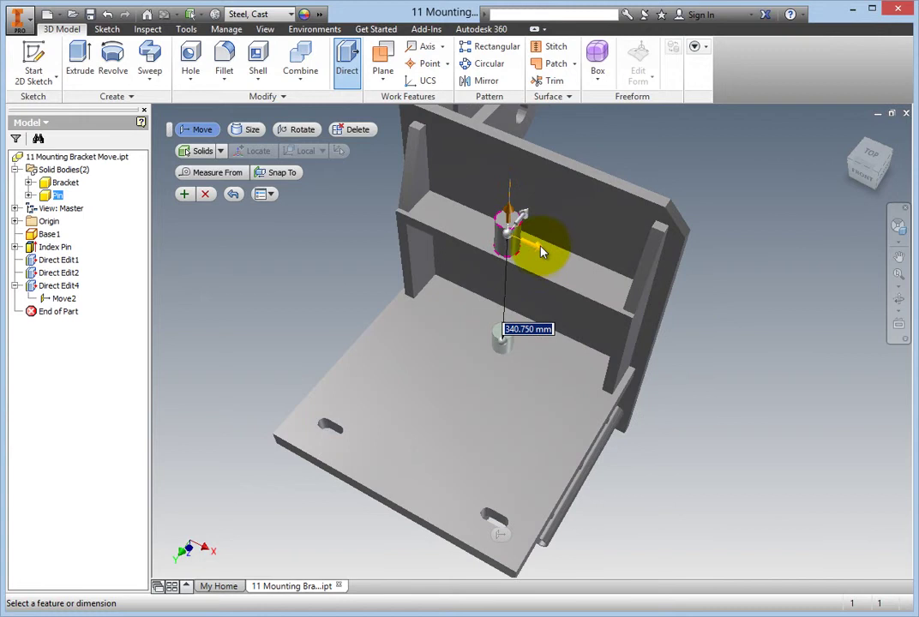
mouse_move(549, 251)
mouse_down()
mouse_move(752, 321)
mouse_move(790, 324)
mouse_up()
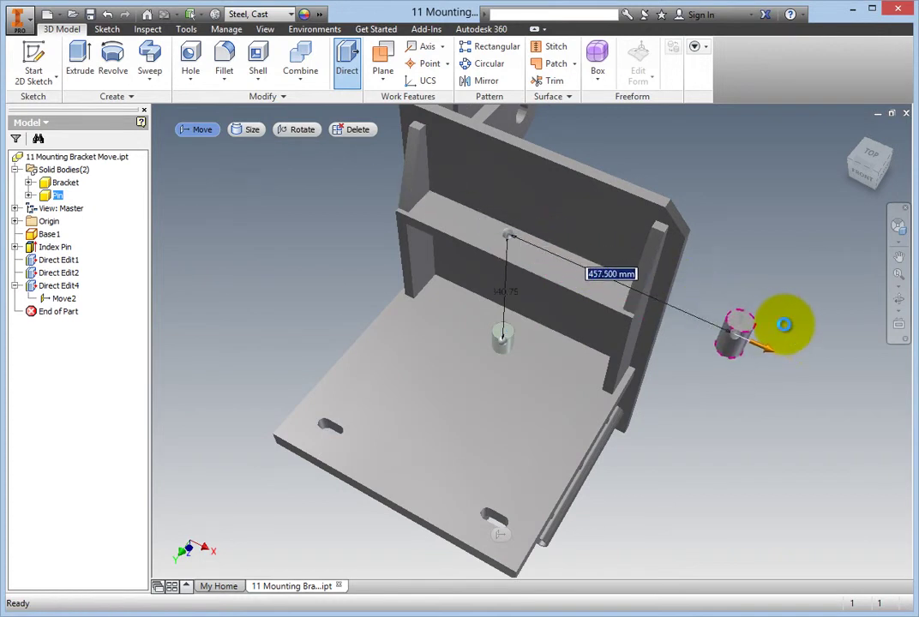
mouse_move(789, 324)
shift+middle_down()
mouse_move(775, 410)
mouse_move(653, 420)
shift+middle_up()
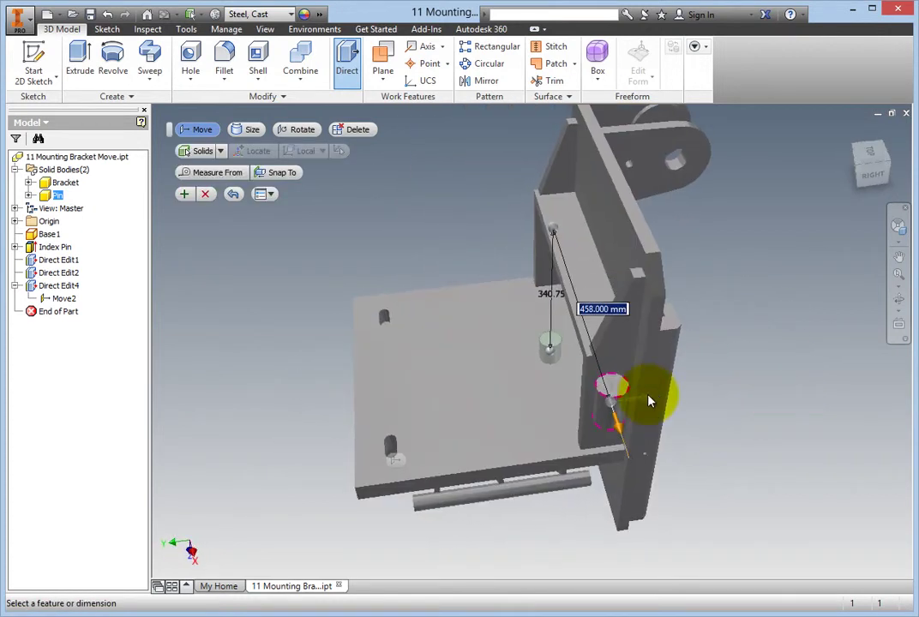
mouse_move(647, 401)
mouse_down()
mouse_move(869, 375)
mouse_move(836, 390)
mouse_up()
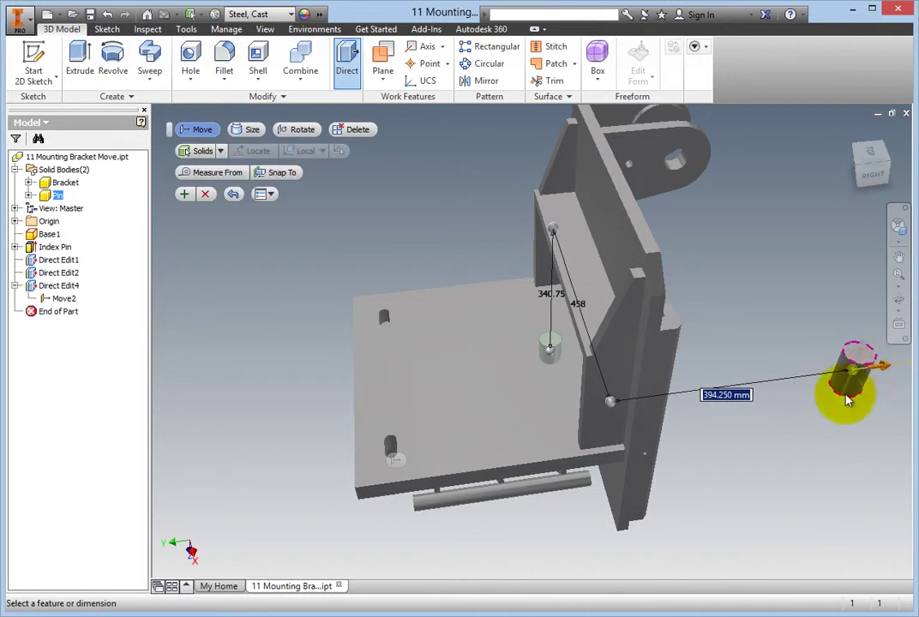
mouse_move(836, 389)
shift+middle_down()
mouse_move(543, 488)
mouse_move(297, 345)
shift+middle_up()
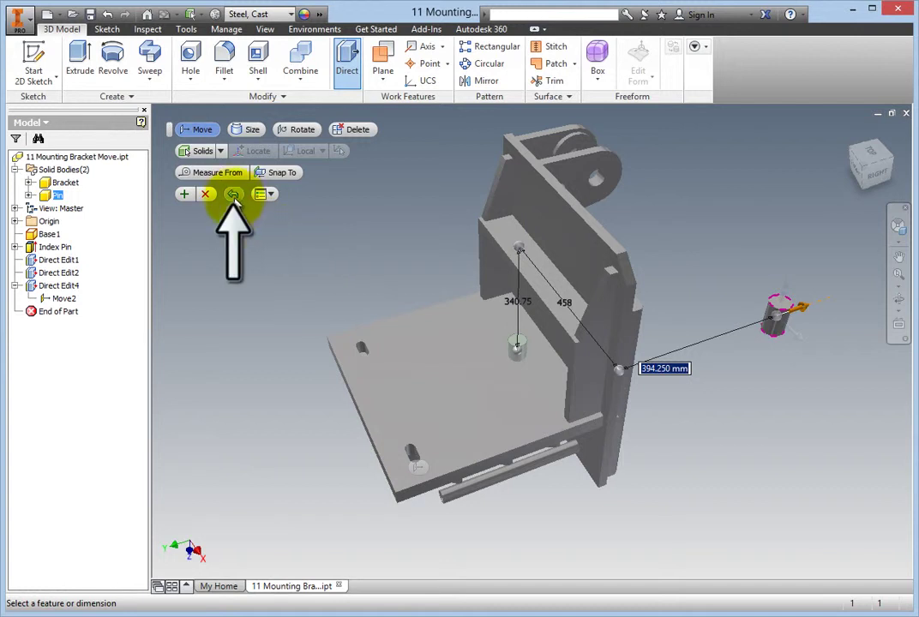
- Undo the trial pin moves and nudge the pin 9.75 mm along one axis
click(236, 197)
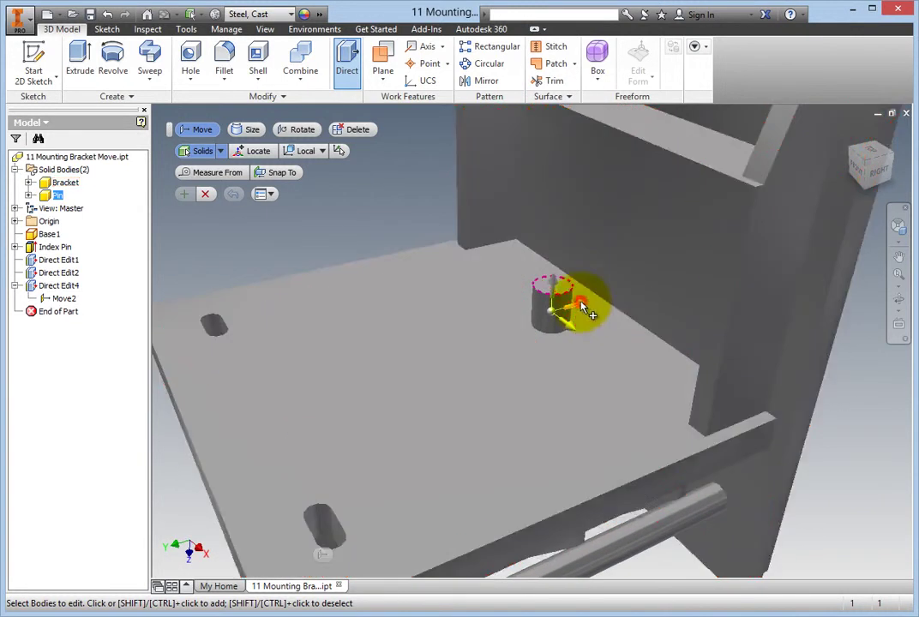
drag(582, 306, 589, 304)
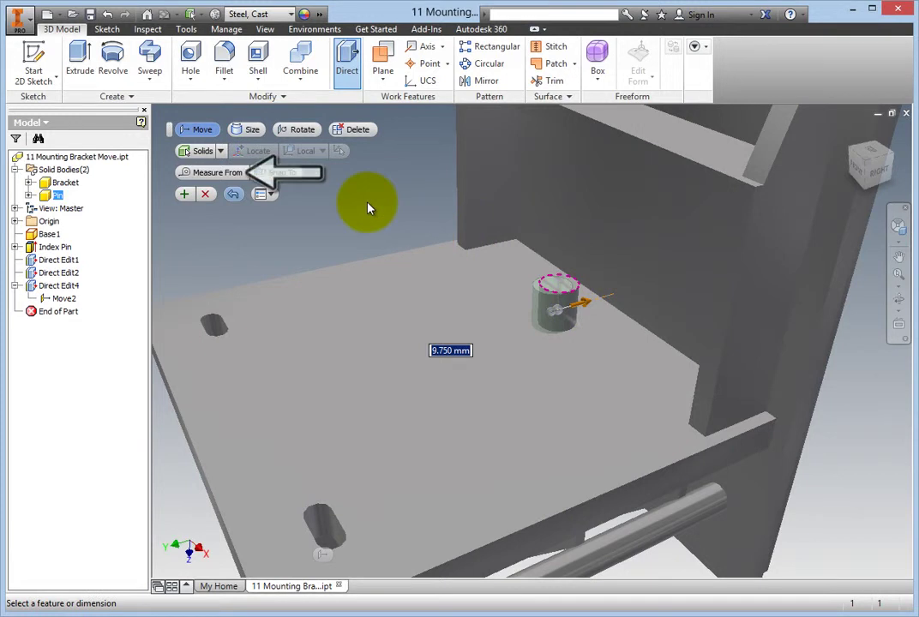
- Set the pin move distance to -300 mm, after a trial 5 mm, and commit it
text(5)
key(Return)
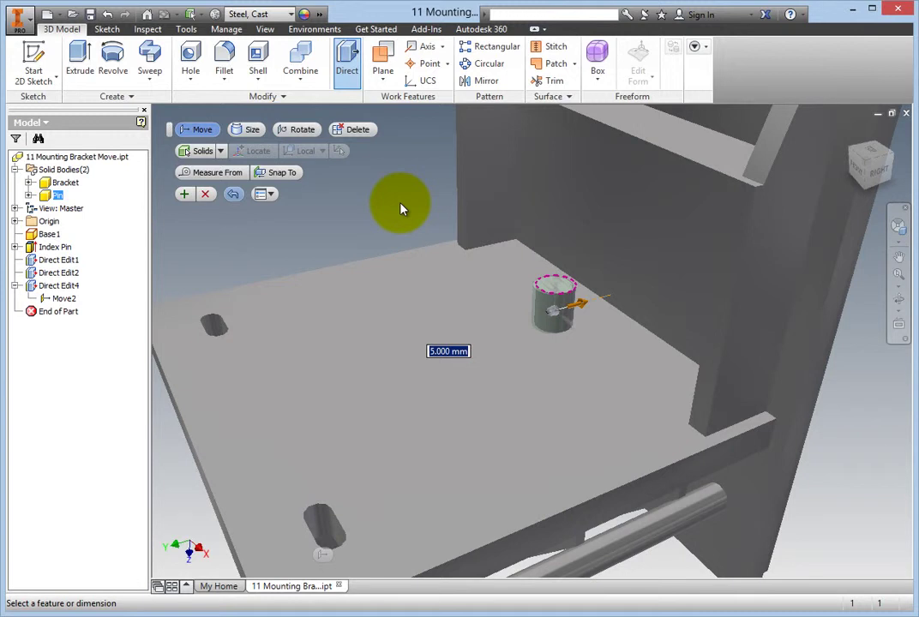
text(-300)
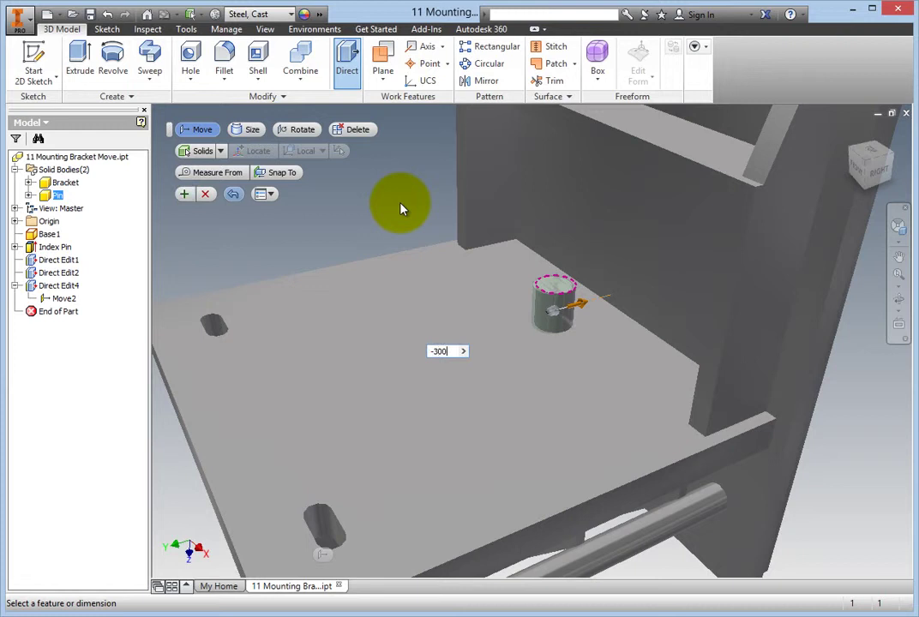
key(Return)
key(Return)
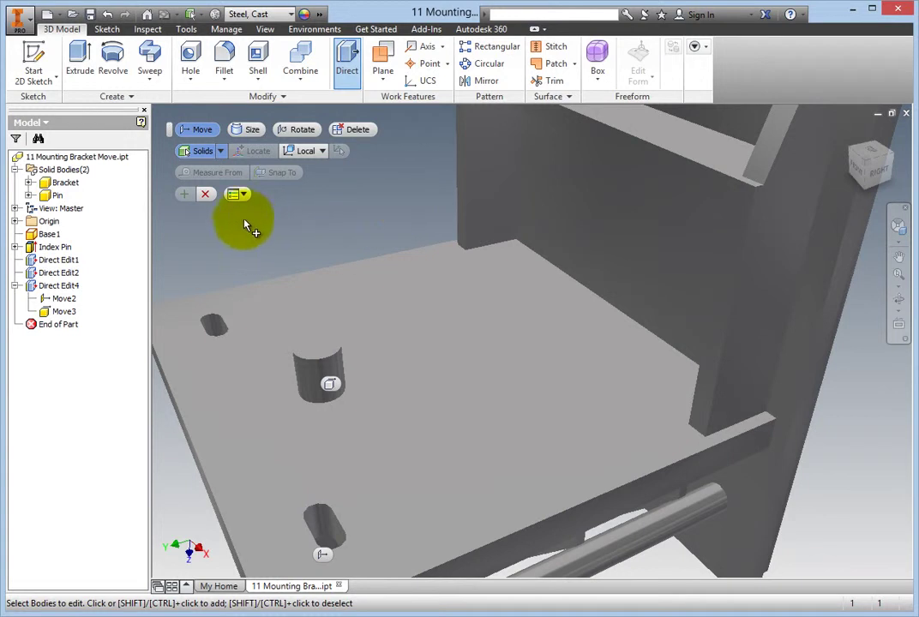
click(207, 194)
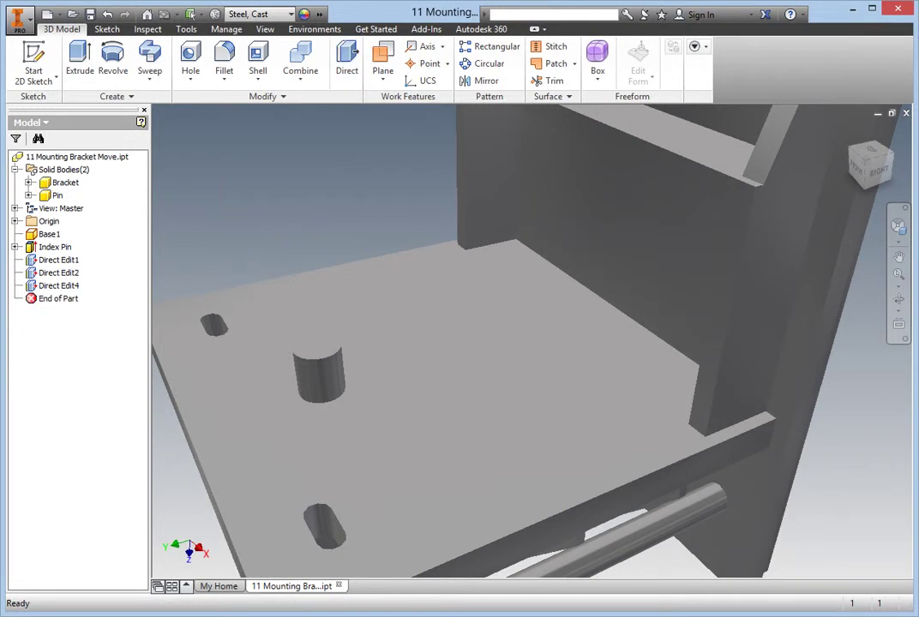